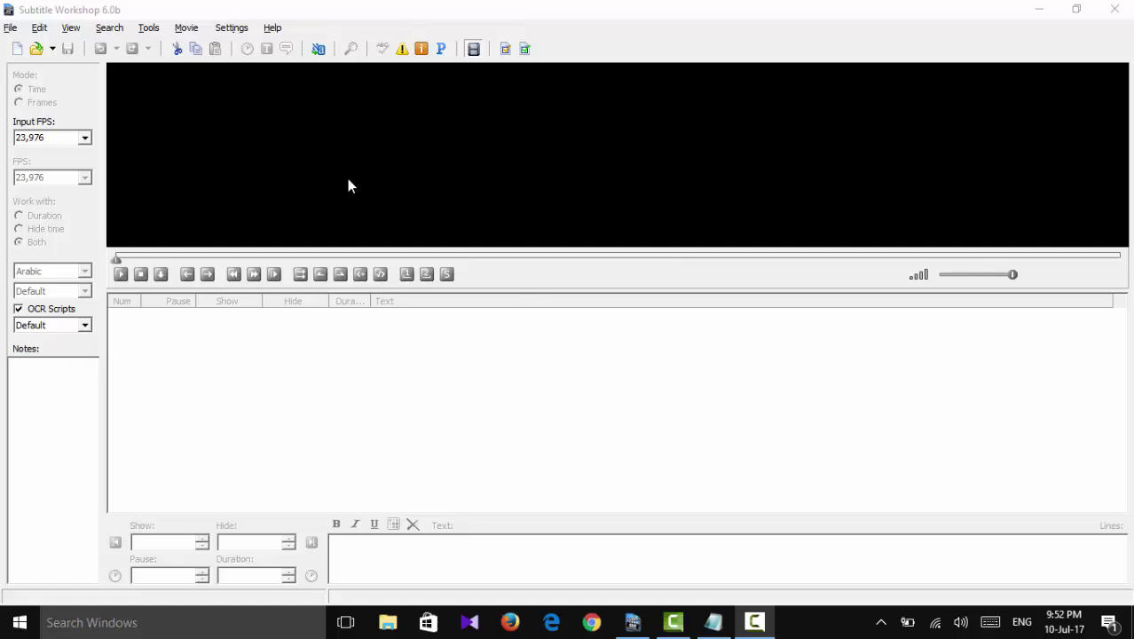
- Load wind turbine.mp4 through Movie > Open, let it play, then stop playback
click(194, 29)
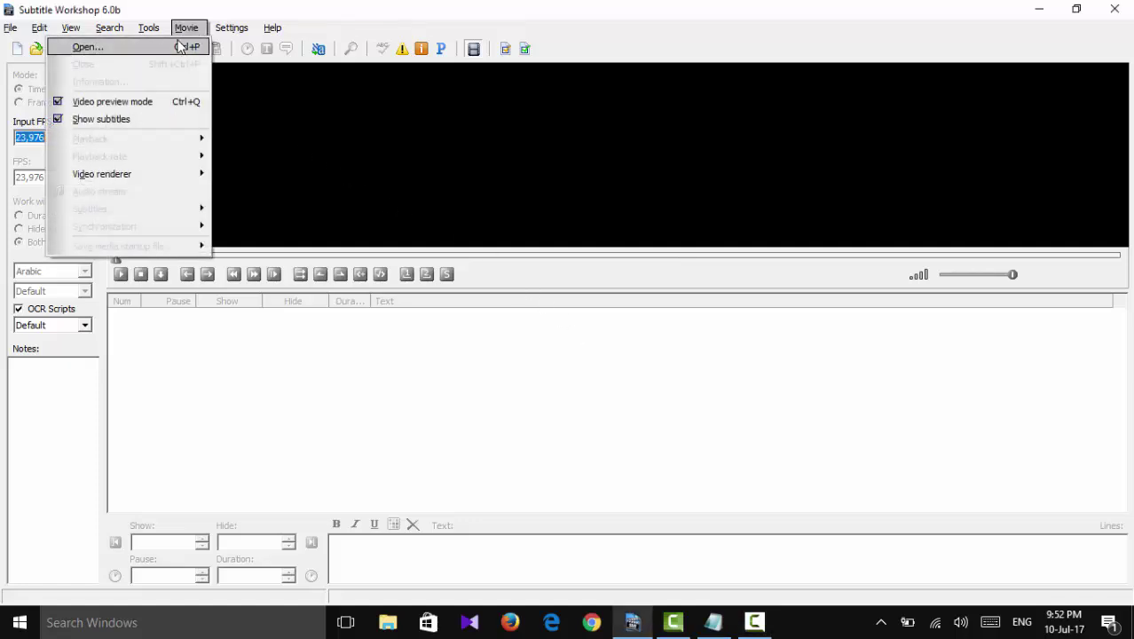
click(180, 46)
click(450, 313)
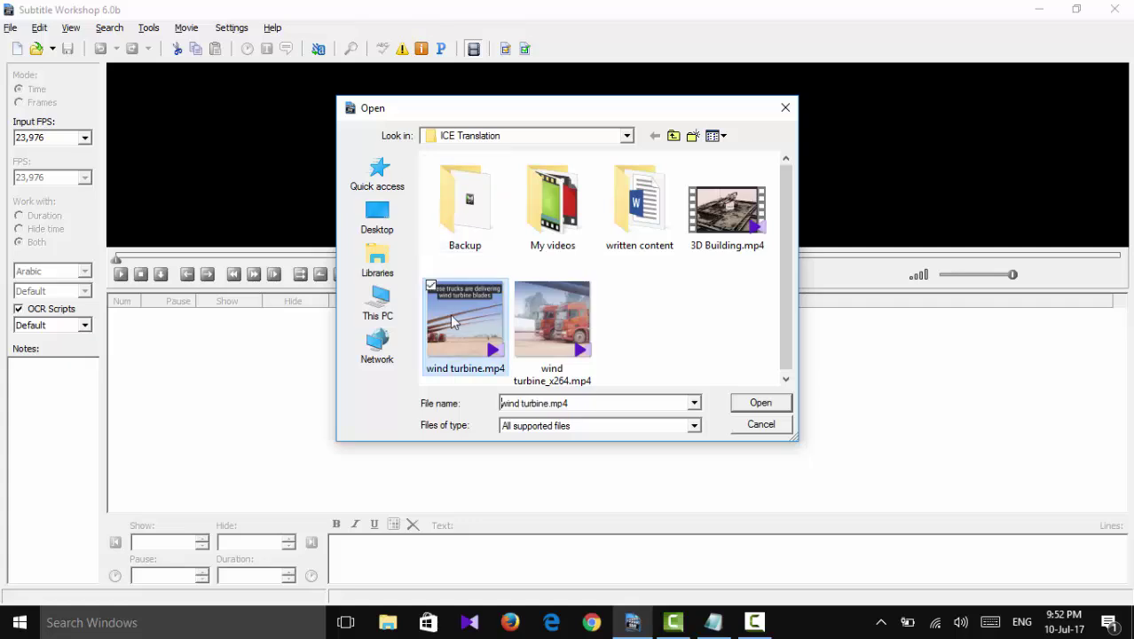
click(756, 403)
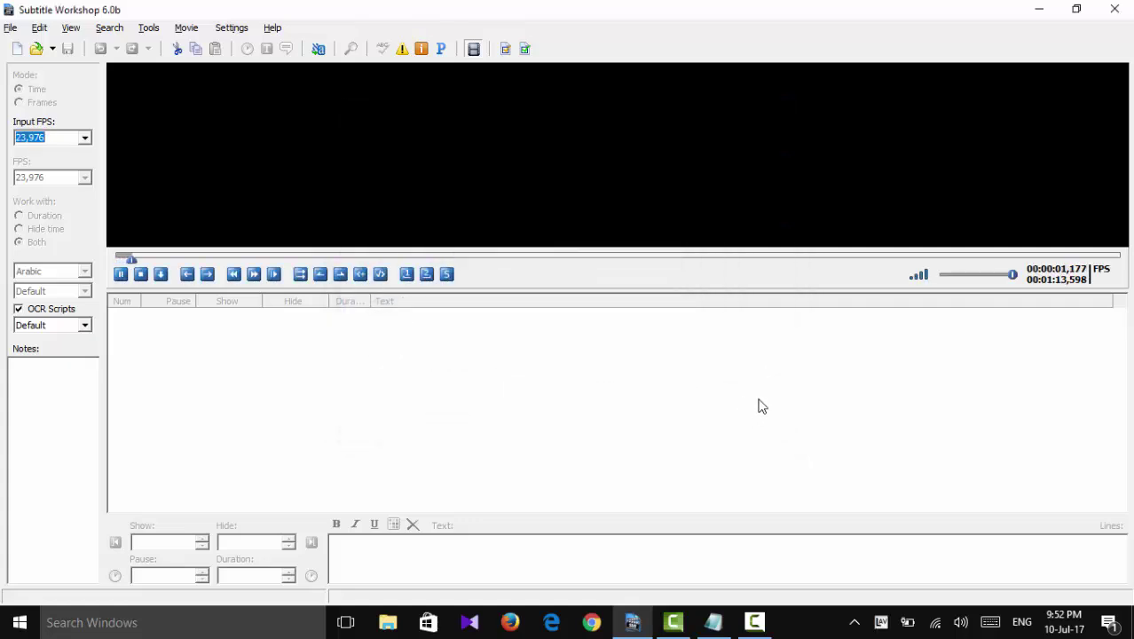
click(141, 274)
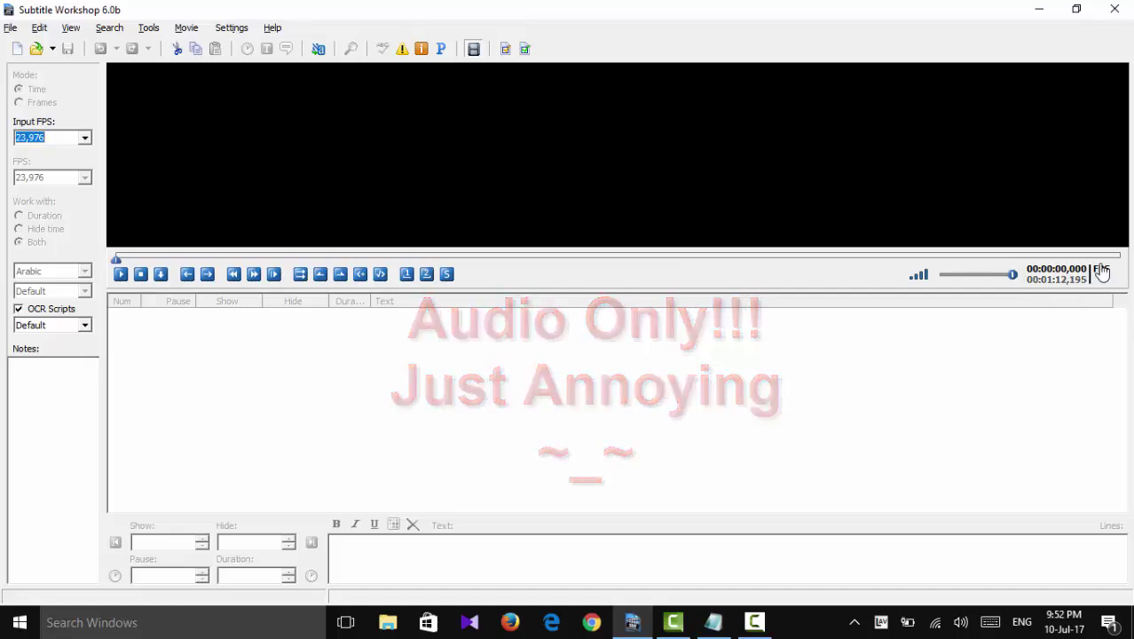
- Check the movie's file information, then set Movie > Video renderer to VMR9
click(188, 29)
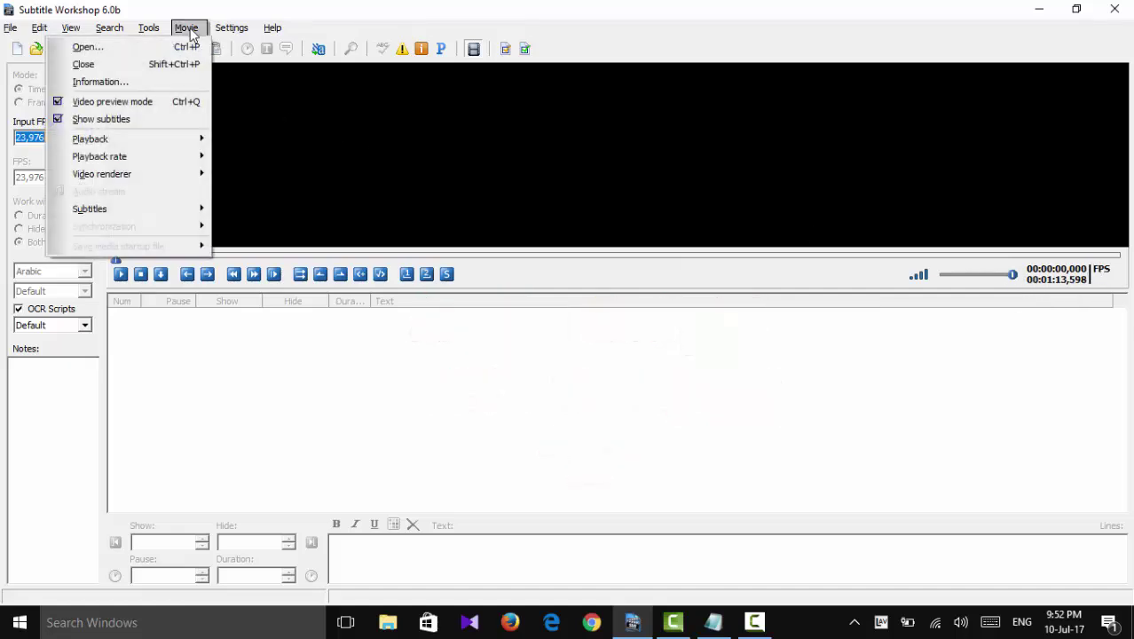
click(170, 80)
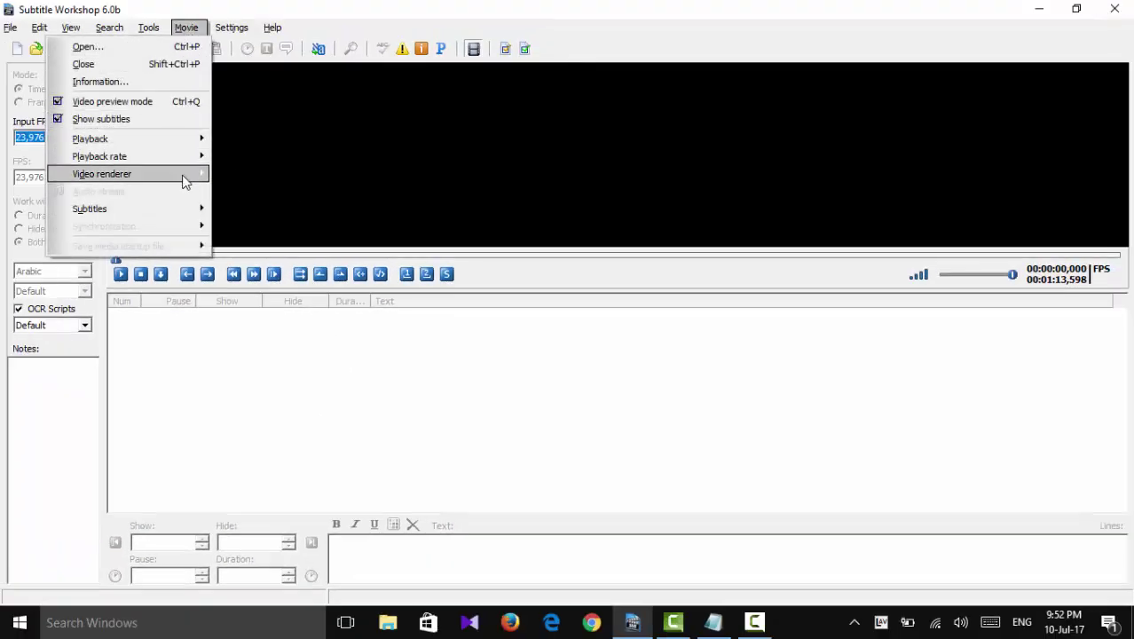
mouse_move(185, 181)
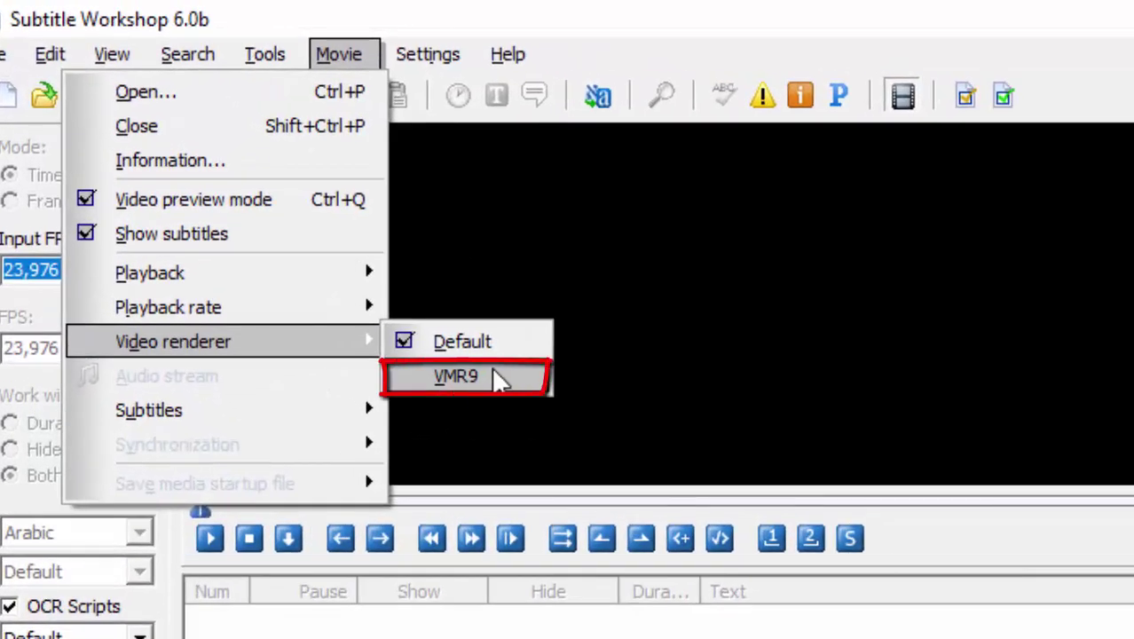
click(517, 382)
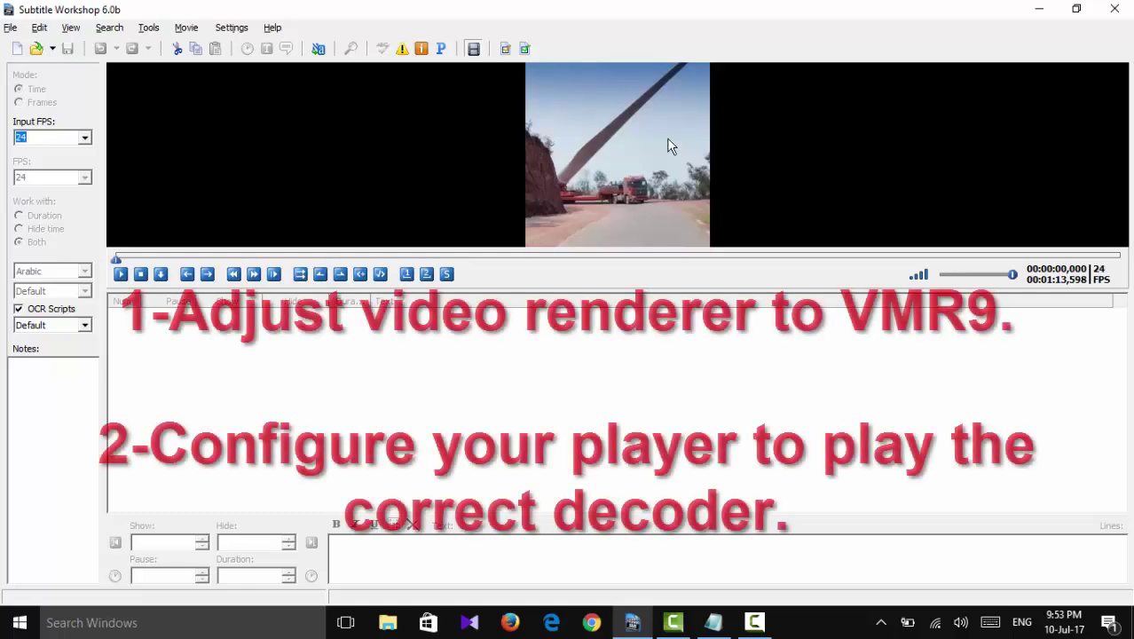
click(120, 274)
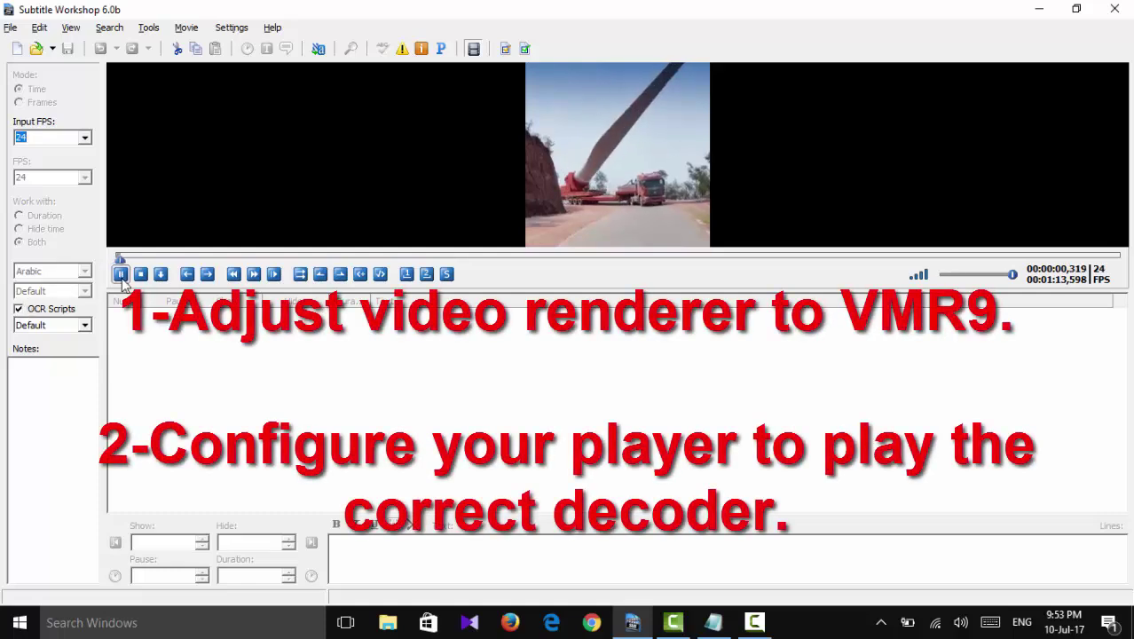
click(142, 274)
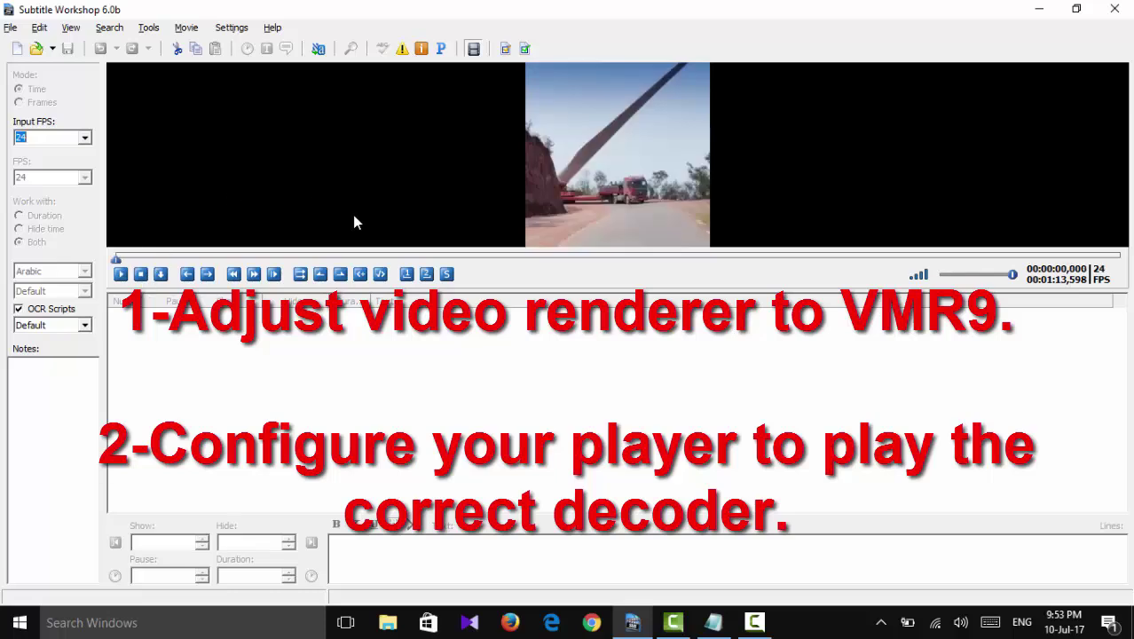
- Launch Codec Tweak Tool from the K-Lite Codec Pack folder under K in the Start menu
click(21, 624)
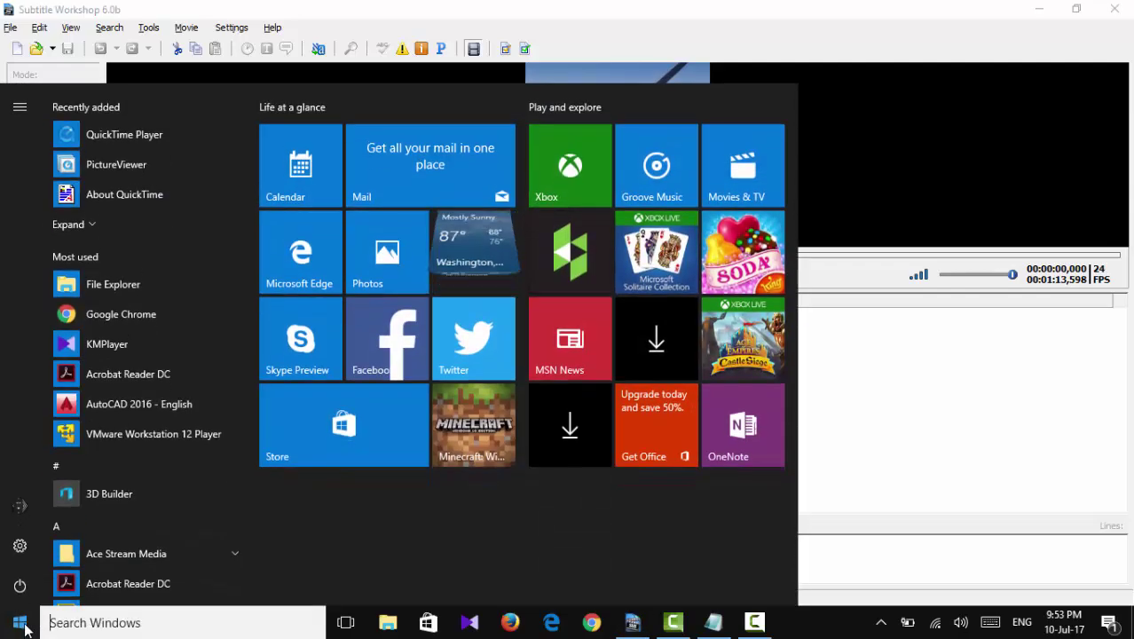
click(88, 527)
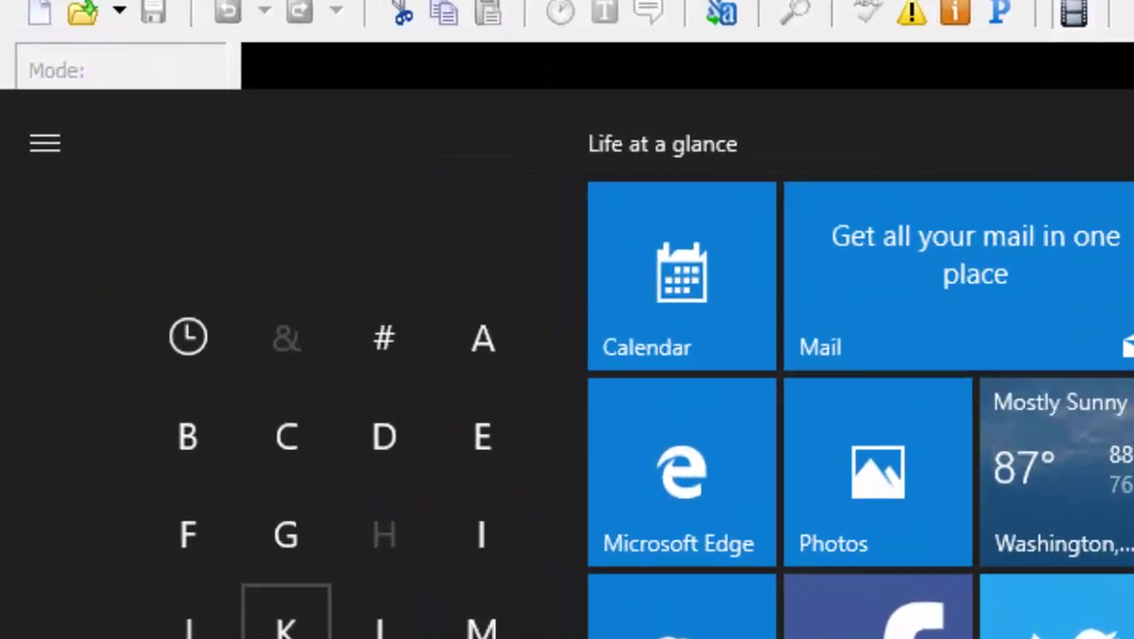
click(286, 626)
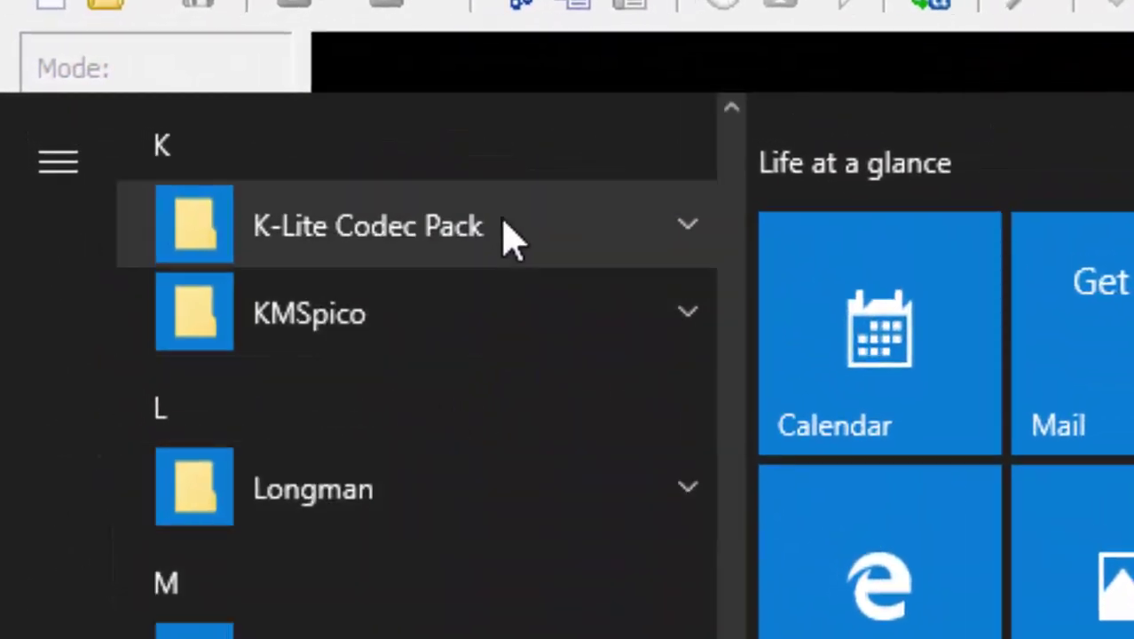
click(391, 201)
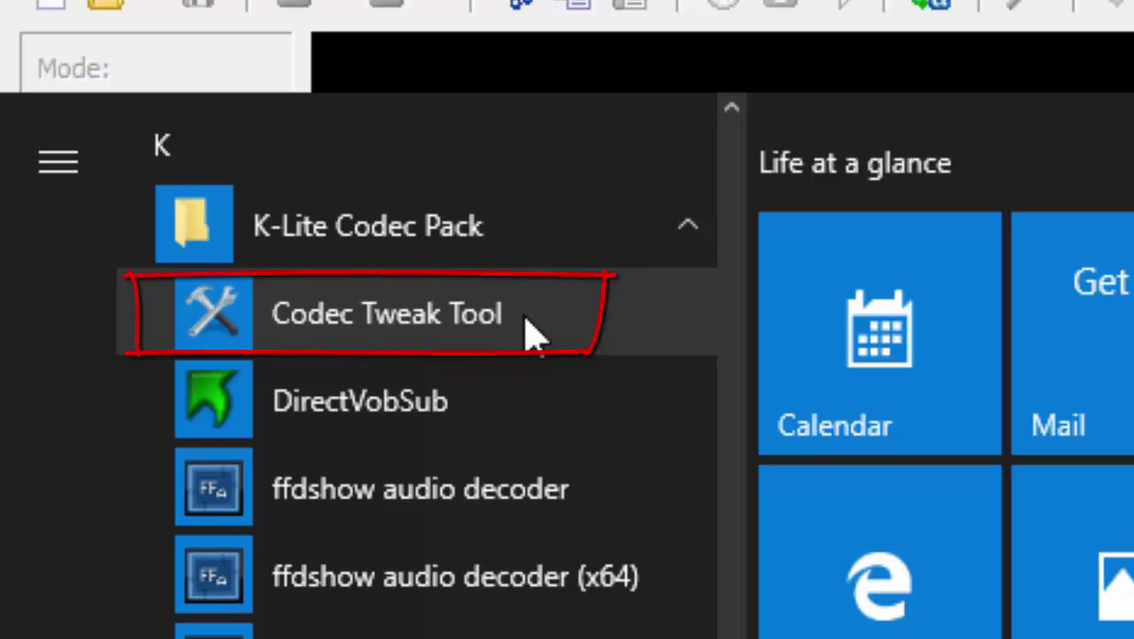
click(652, 312)
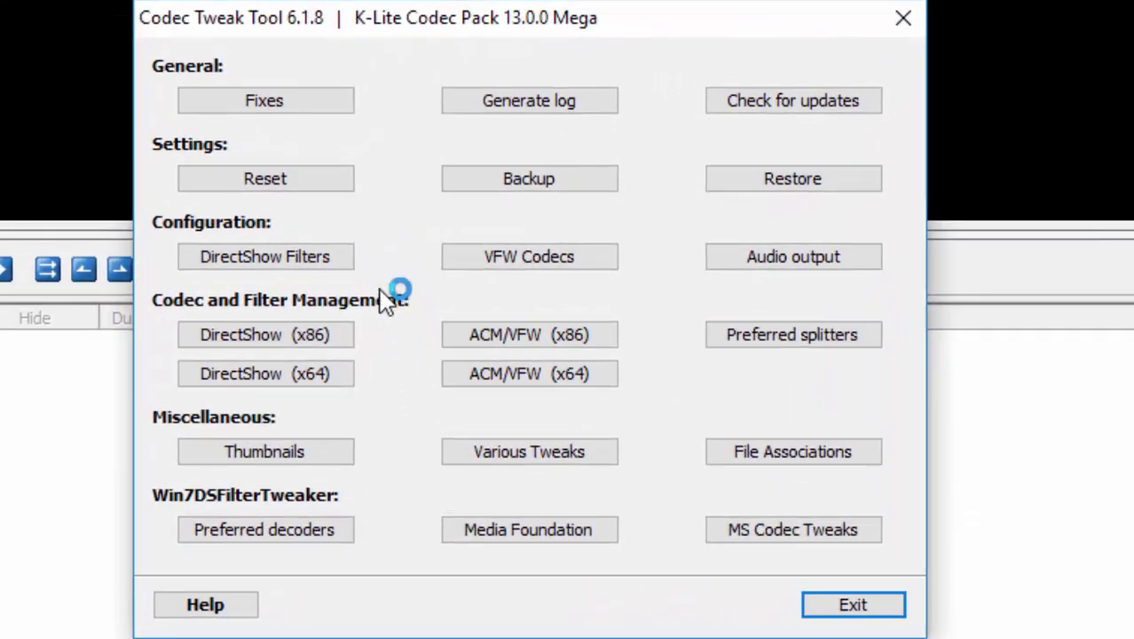
- In ffdshow video decoder (x86) Codecs, set the Raw video decoder to YV12 and close the dialog
click(300, 256)
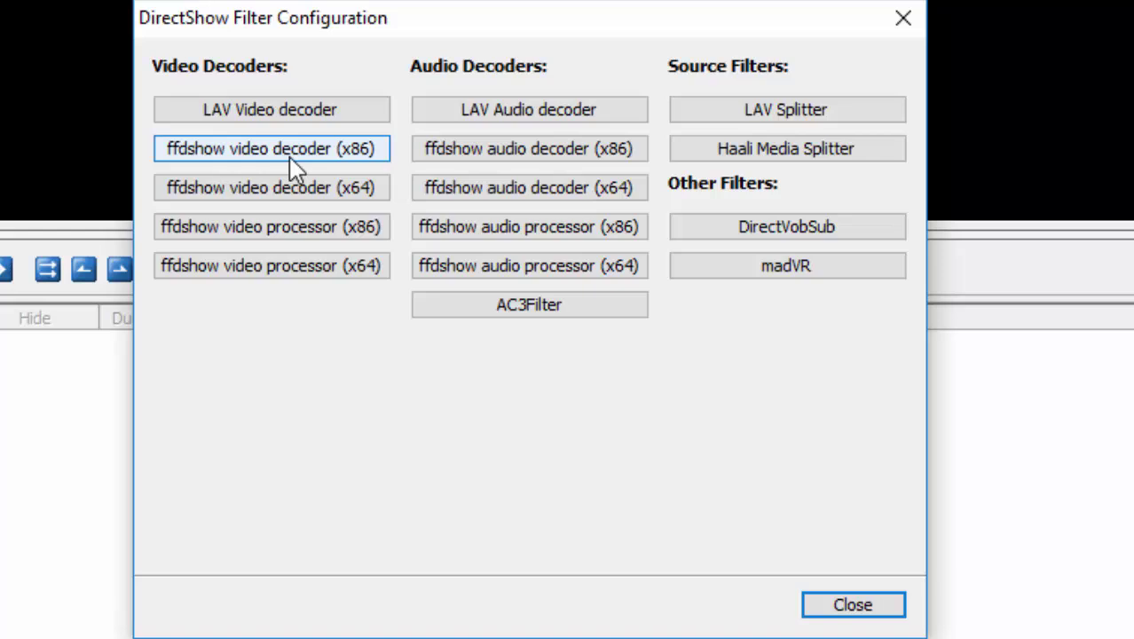
click(291, 165)
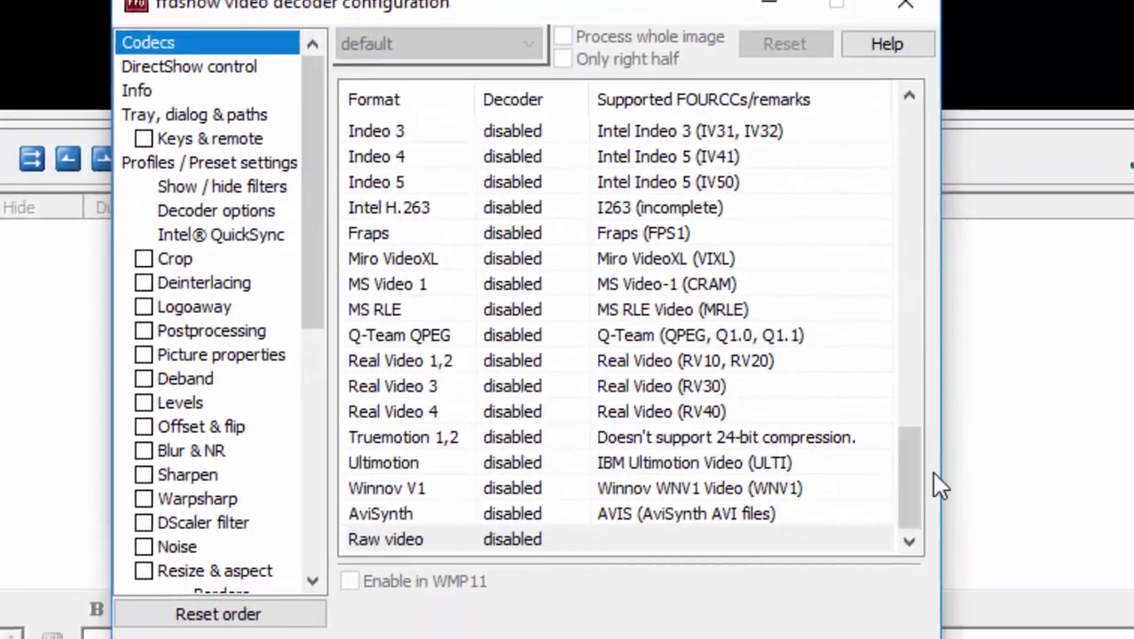
drag(908, 479, 906, 538)
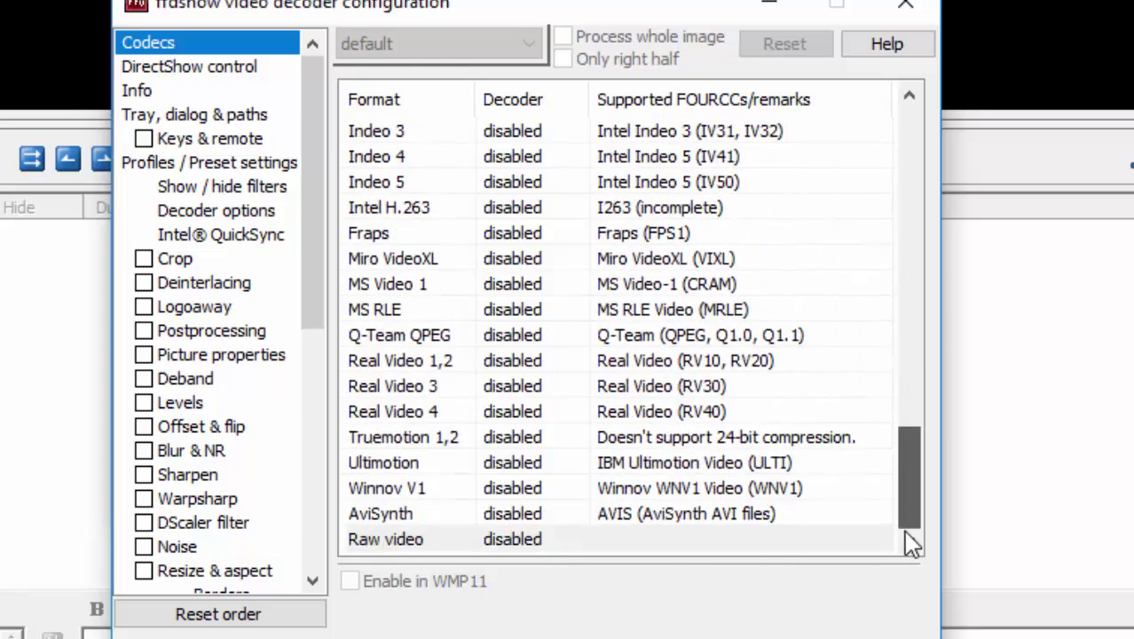
click(386, 543)
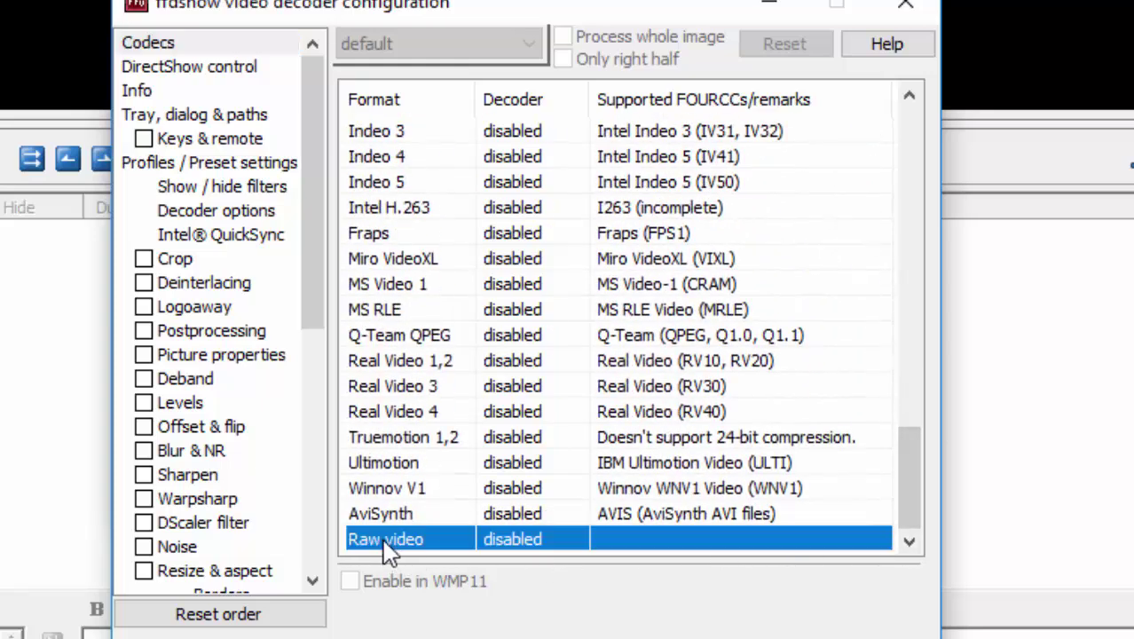
click(538, 539)
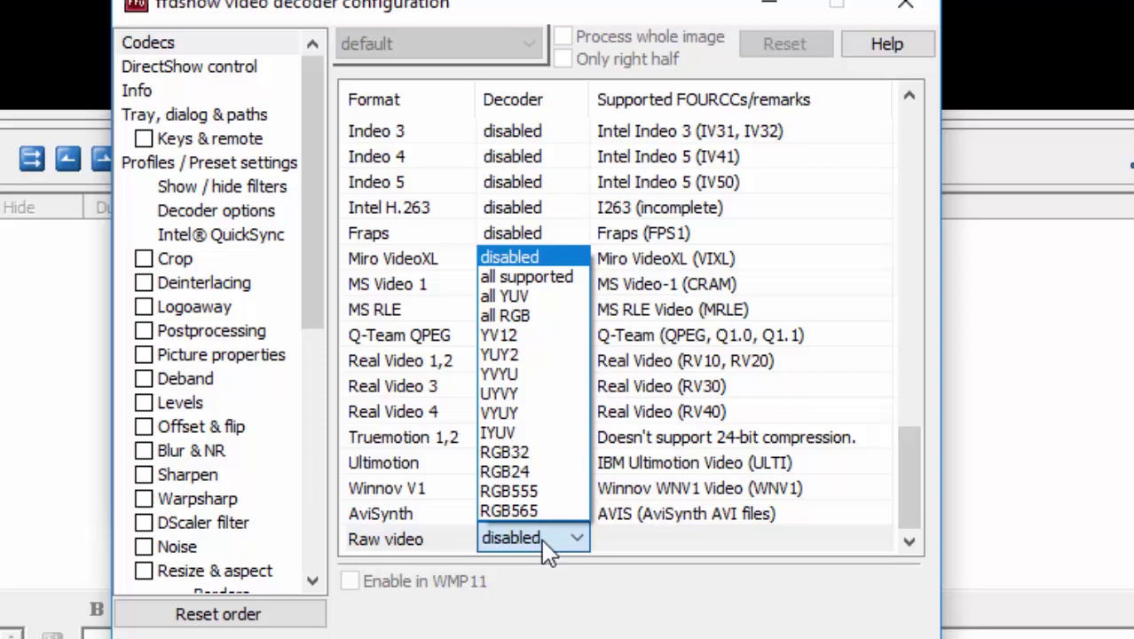
click(550, 337)
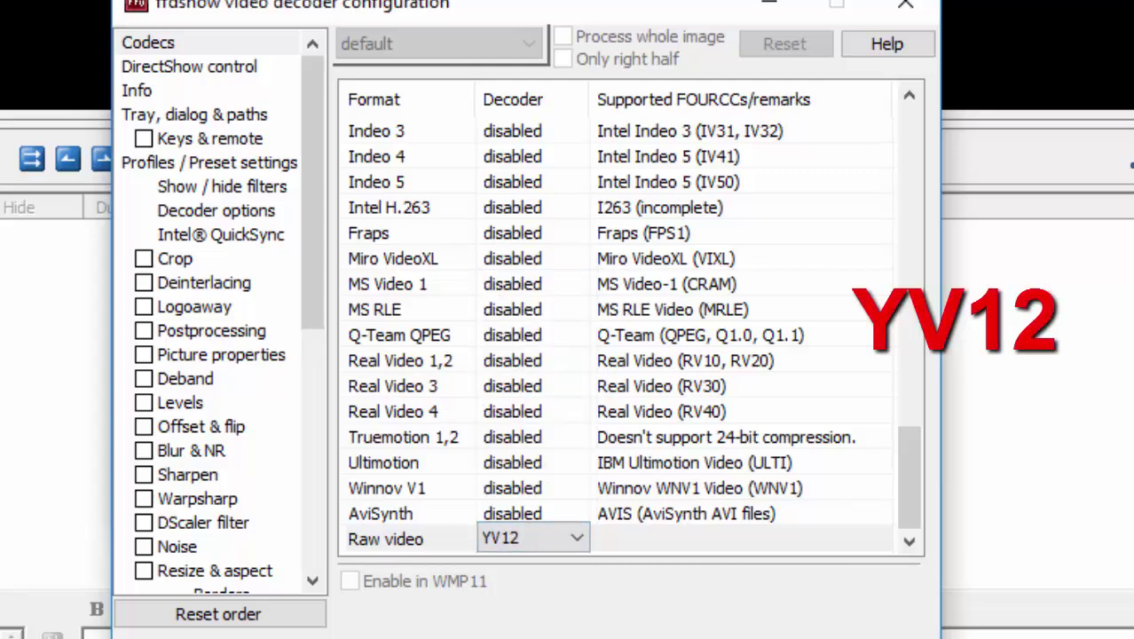
key(Return)
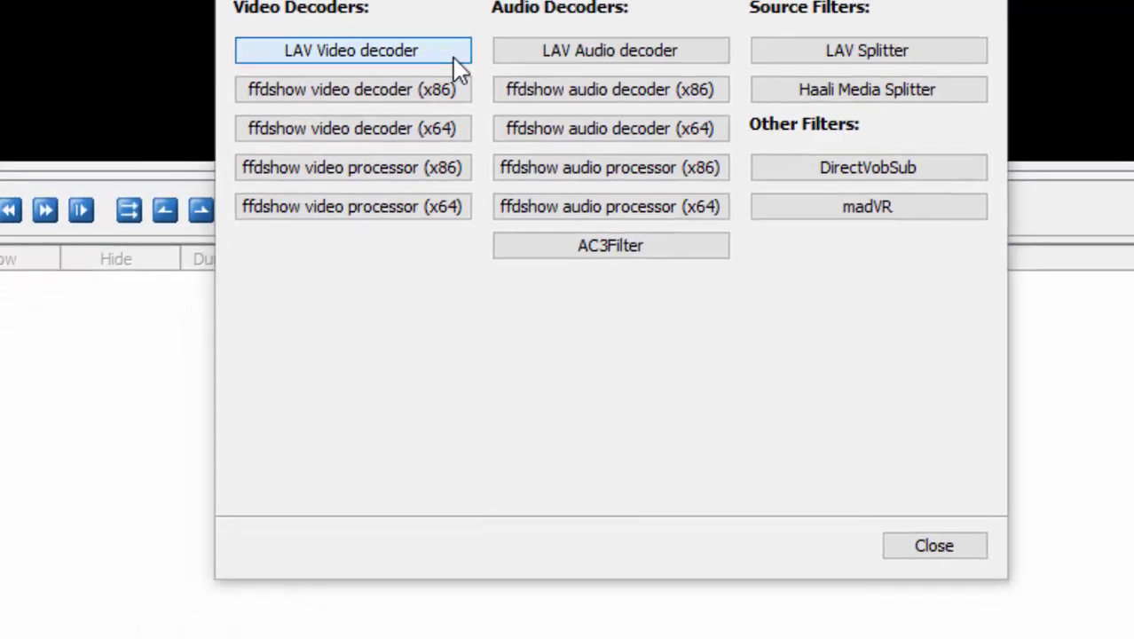
- Enable the YV12 output format in LAV Video Decoder settings, then Apply and OK
click(454, 56)
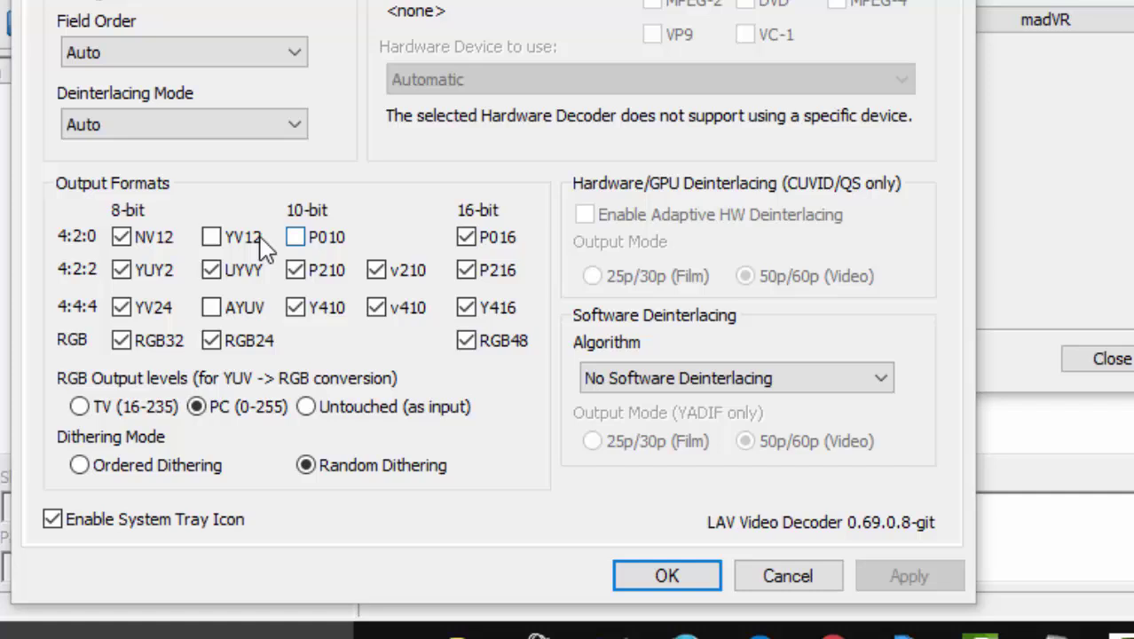
click(223, 236)
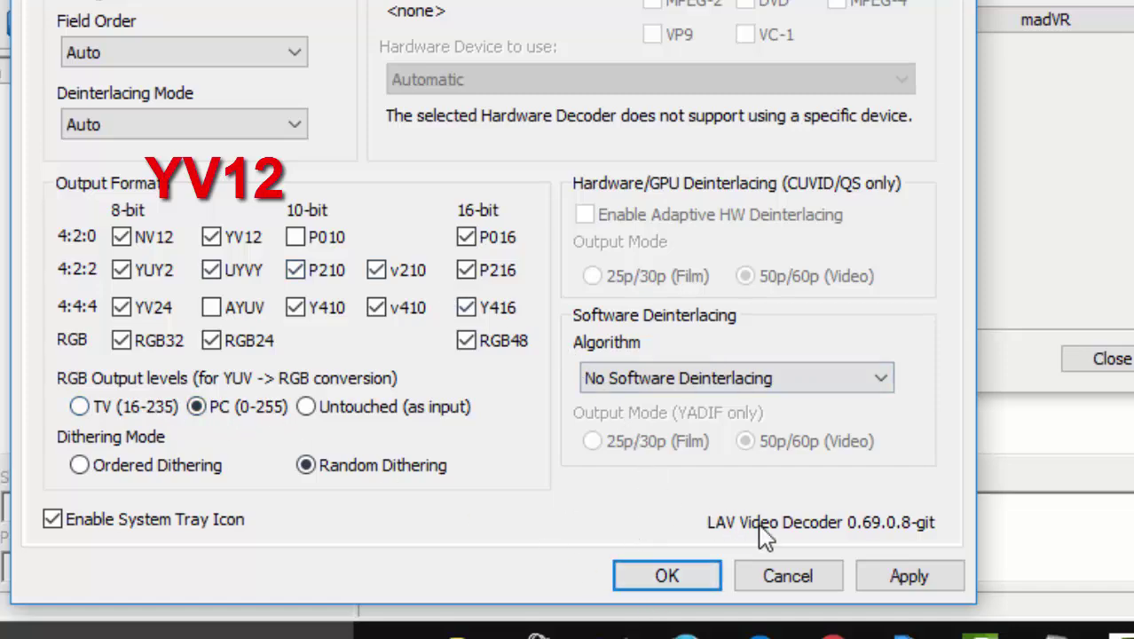
click(905, 576)
click(670, 577)
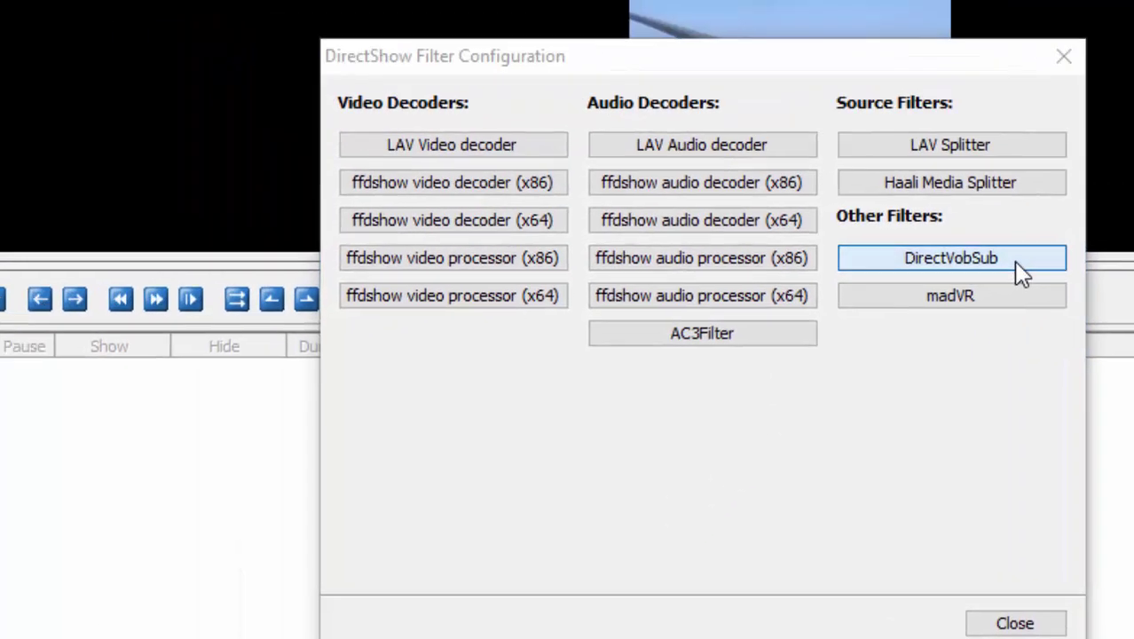
- Set DirectVobSub's General Loading option to 'Do not load', confirm, and close the filter configuration
click(827, 218)
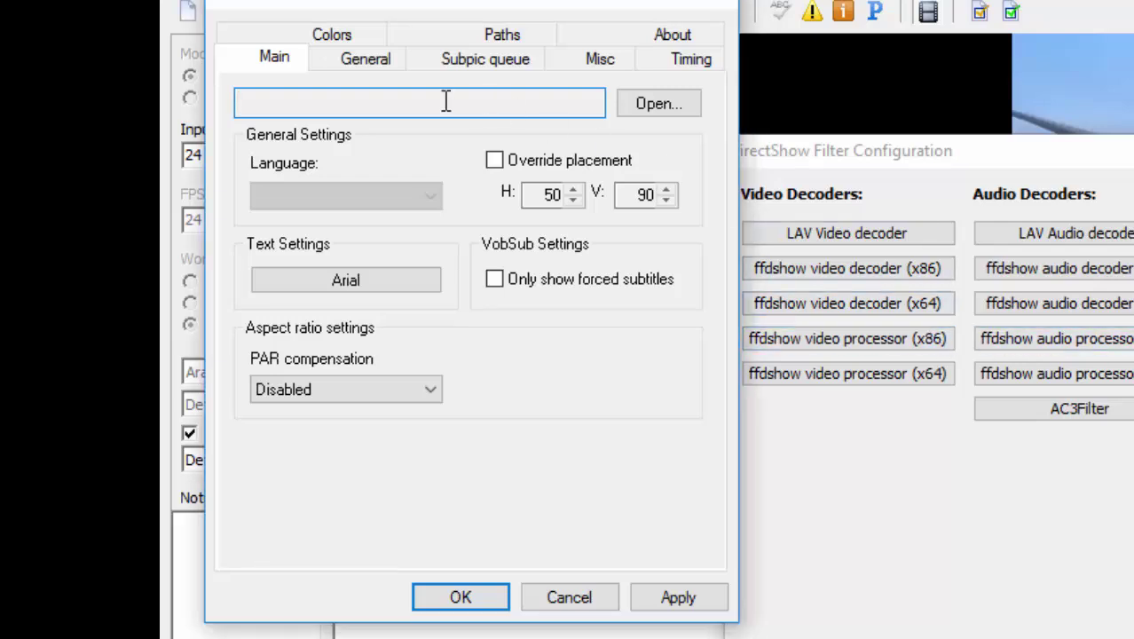
click(355, 69)
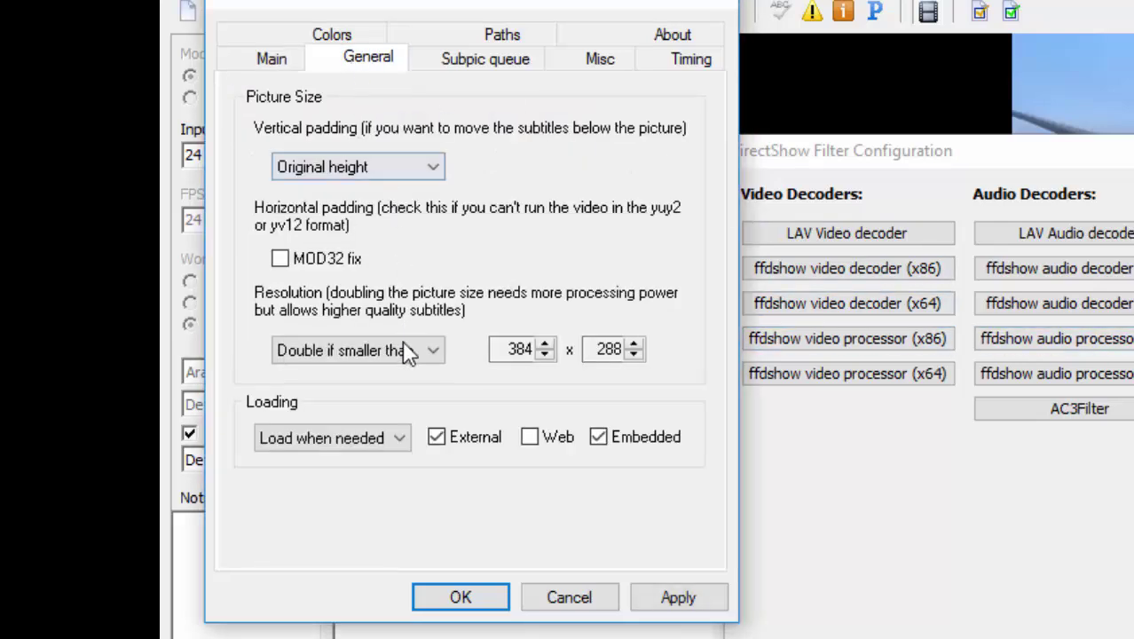
click(380, 448)
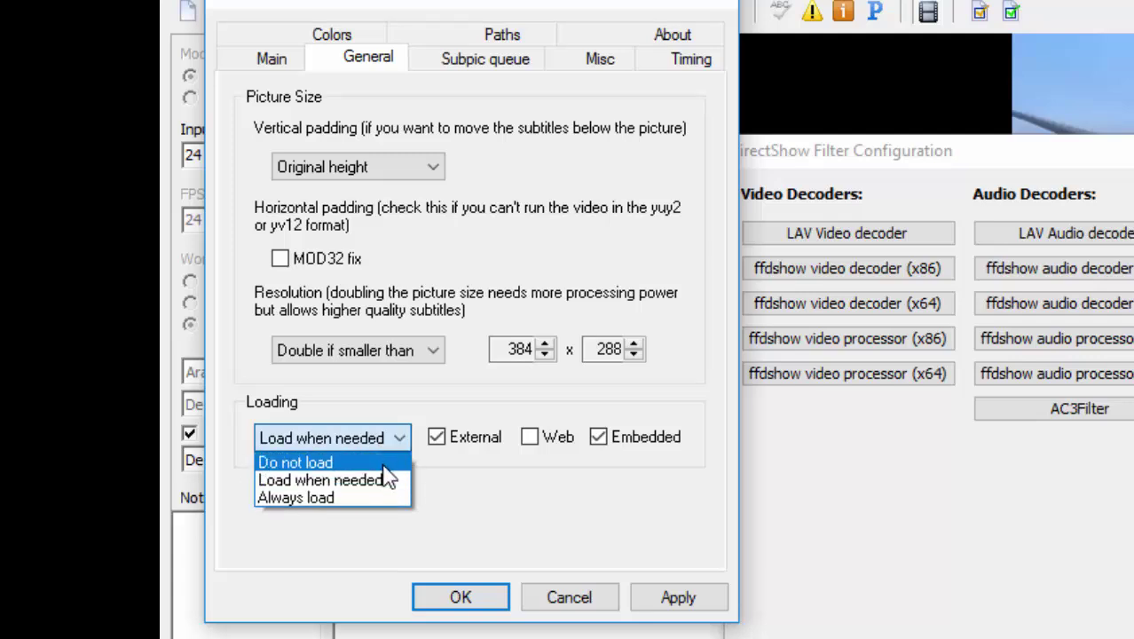
click(383, 466)
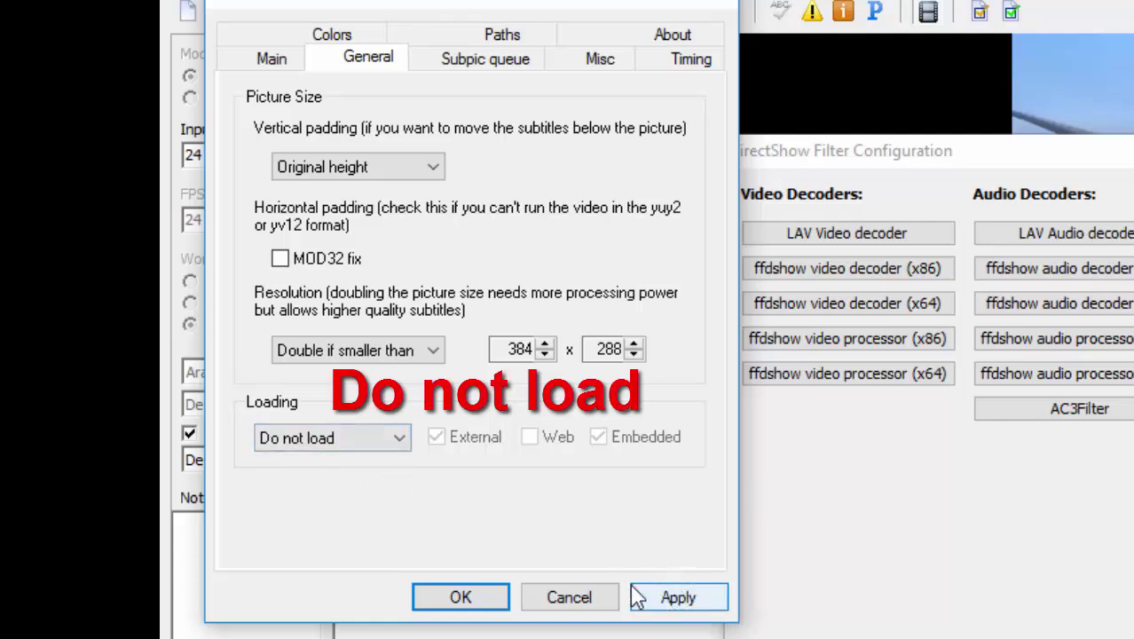
click(493, 600)
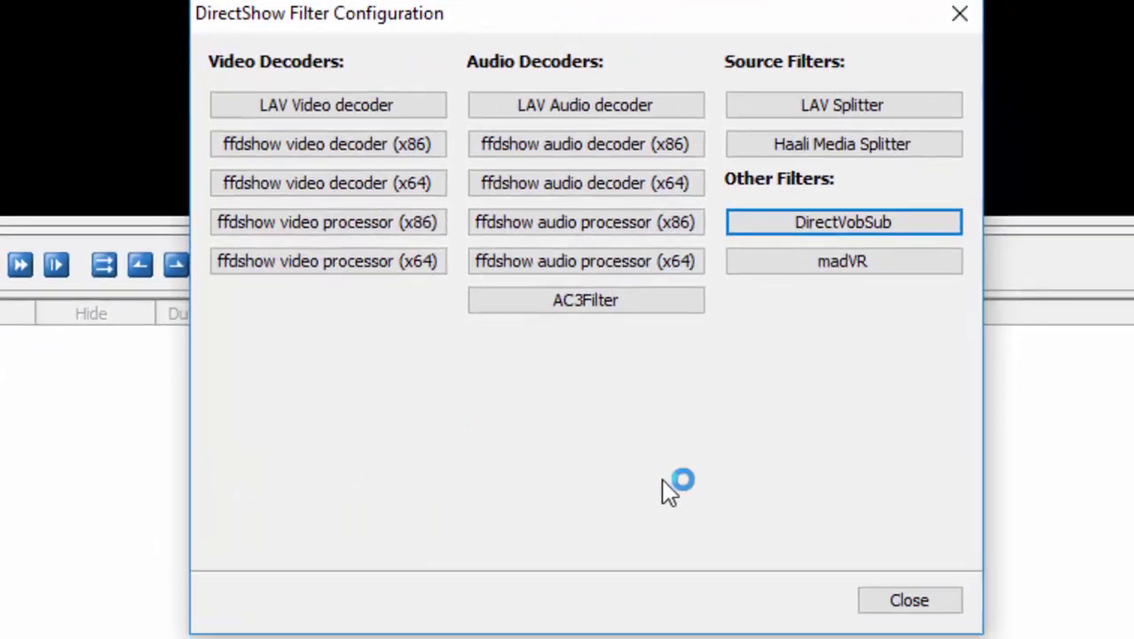
click(866, 602)
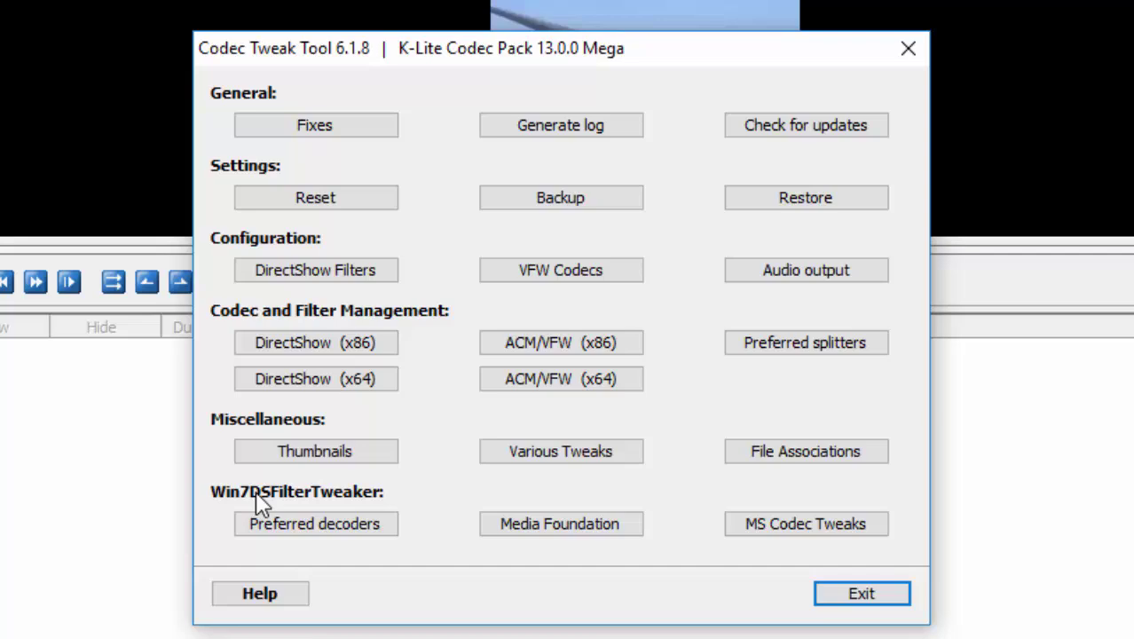
- Make LAV Video the preferred 64-bit decoder for MP4V and Apply & Close
click(359, 544)
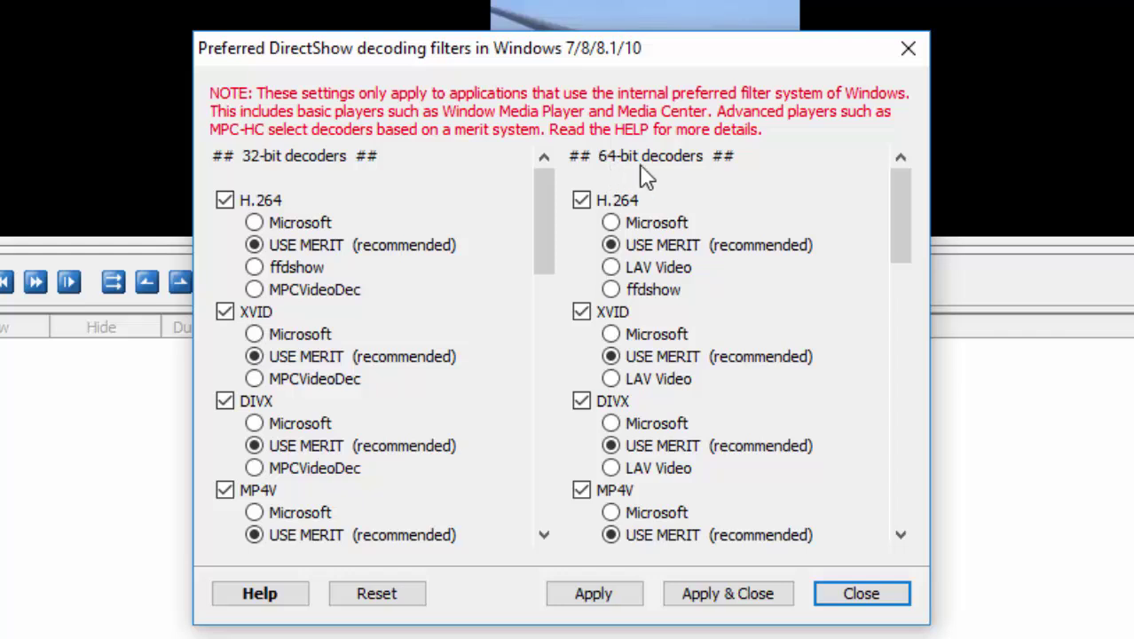
drag(894, 213, 920, 321)
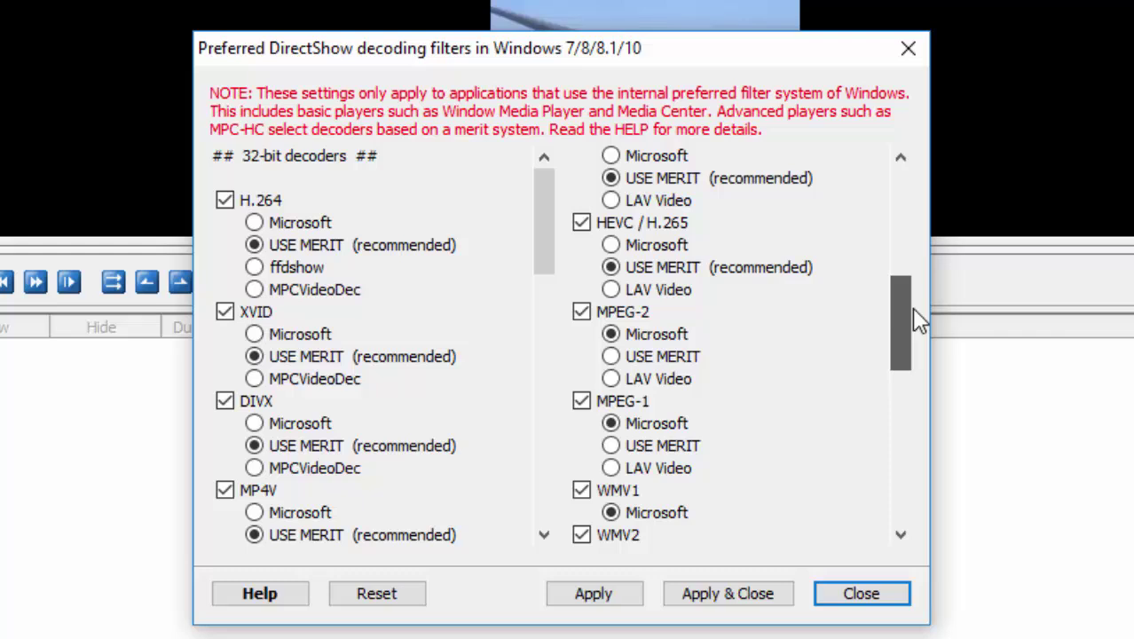
drag(918, 322, 899, 267)
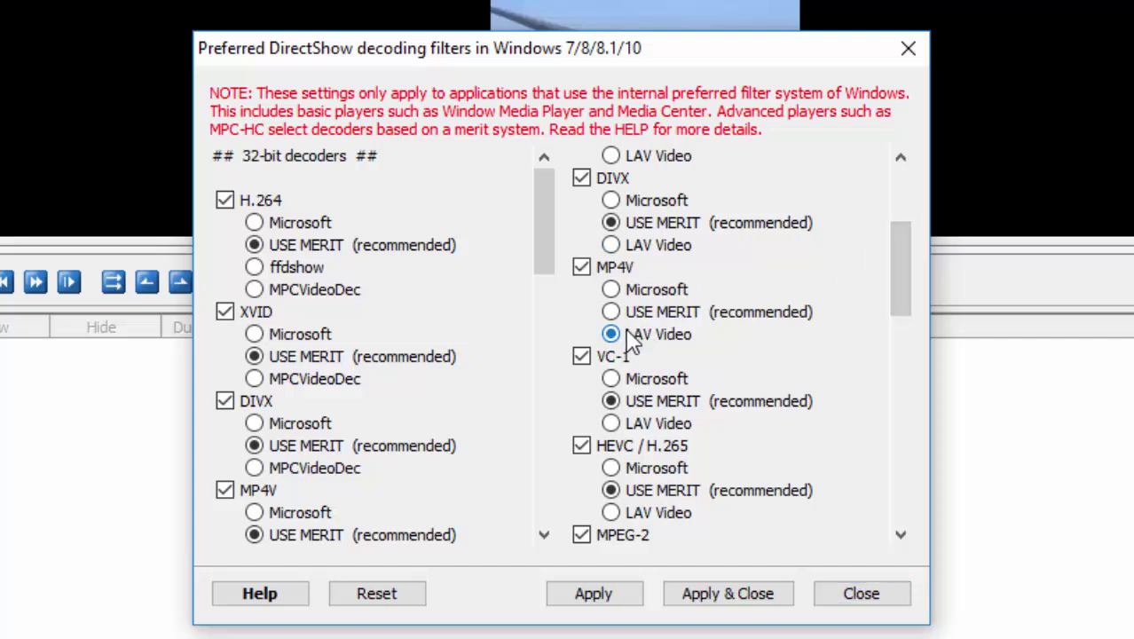
click(728, 593)
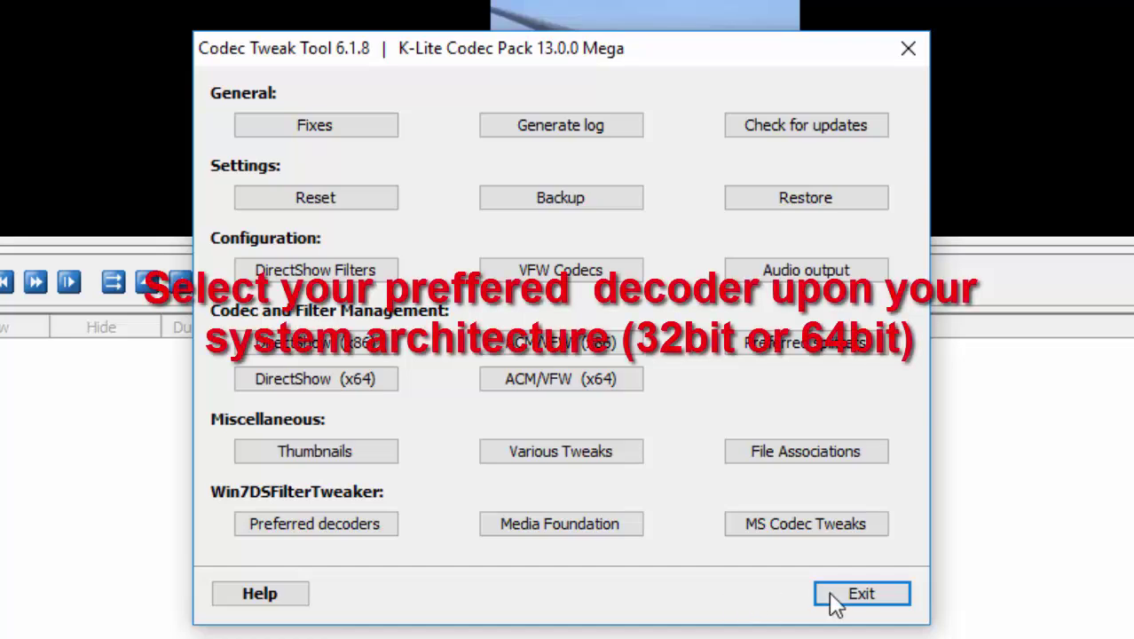
- Exit Codec Tweak Tool and review wind turbine.mp4's information: 400x400, 1766 frames
click(833, 594)
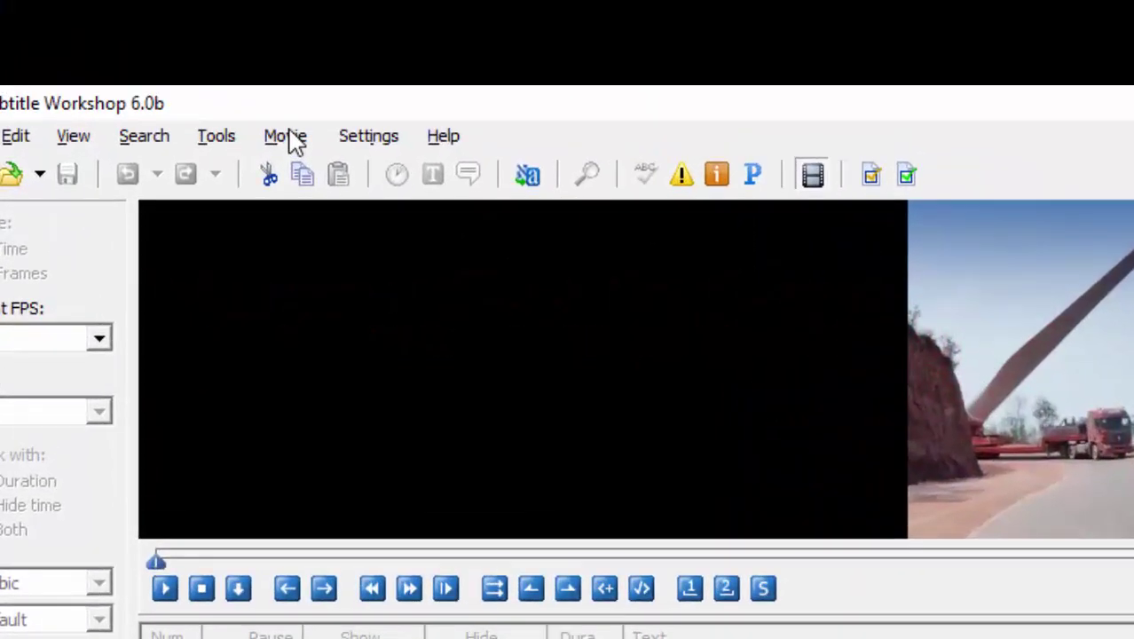
click(186, 28)
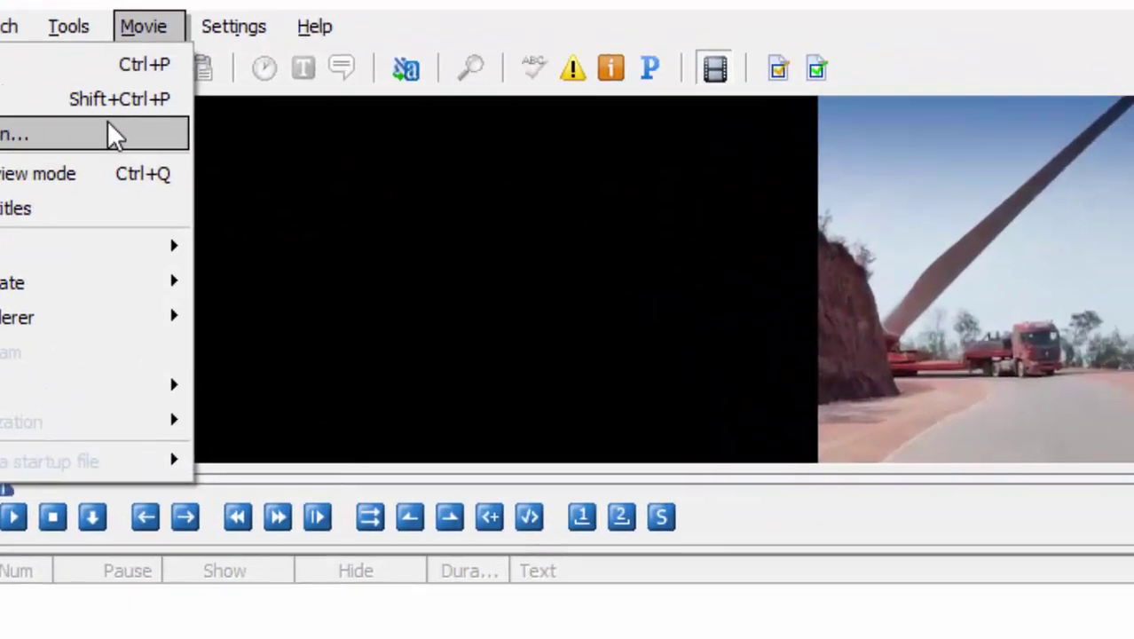
click(164, 235)
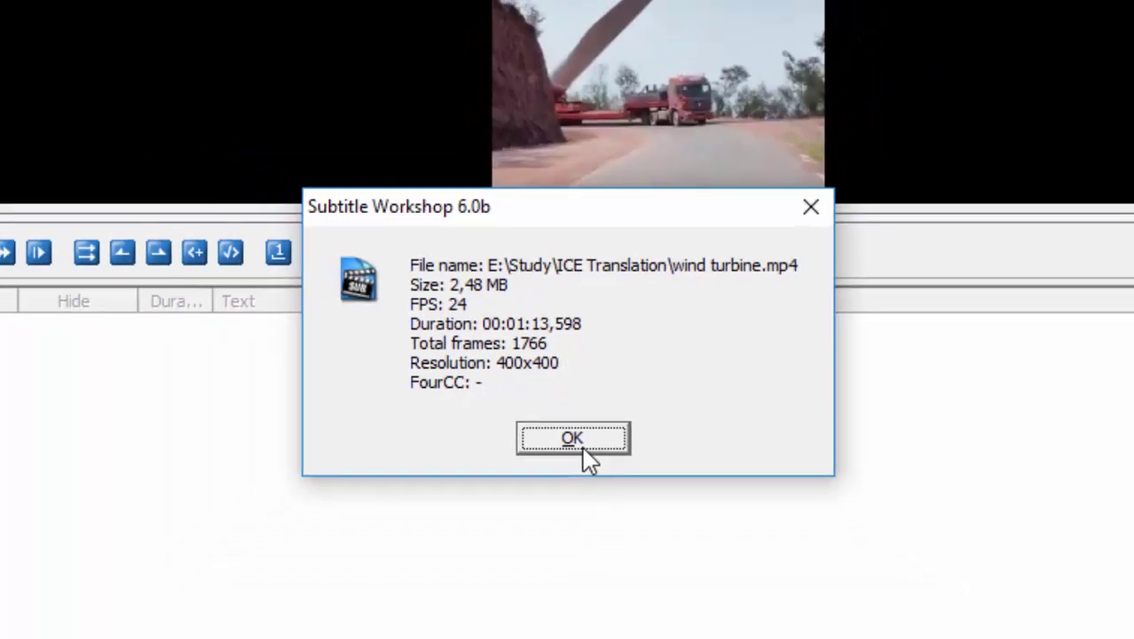
click(589, 509)
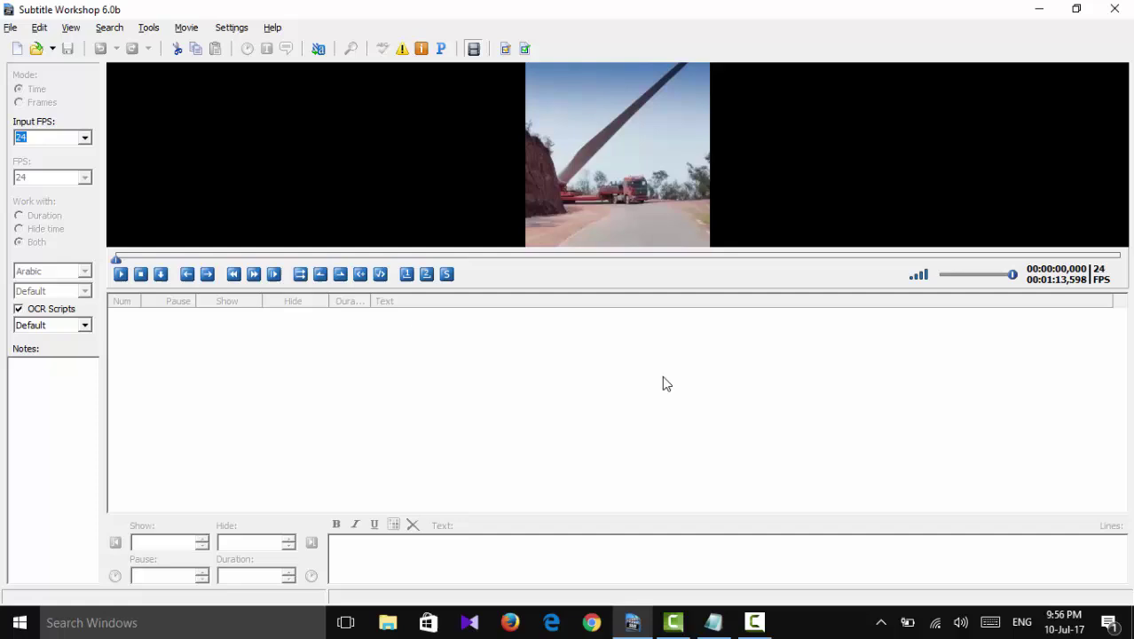